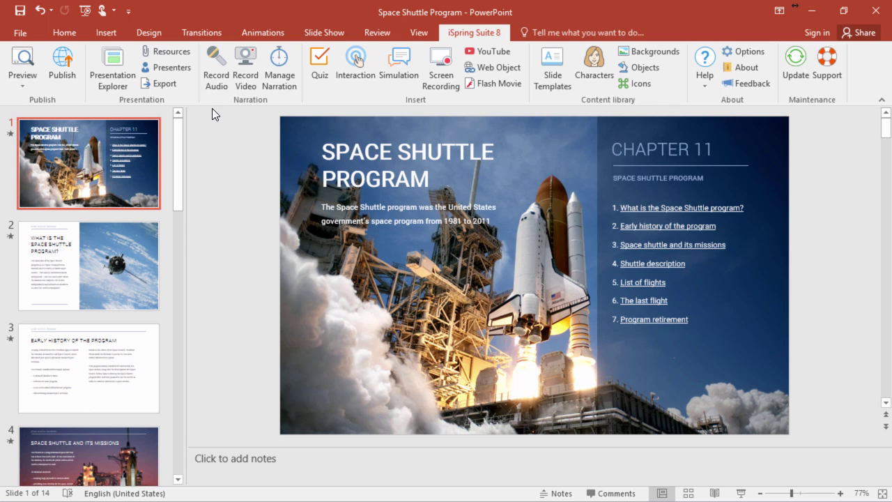
Set up iSpring publishing of the presentation for an LMS with the BlackBoard 9.x course type
click(64, 81)
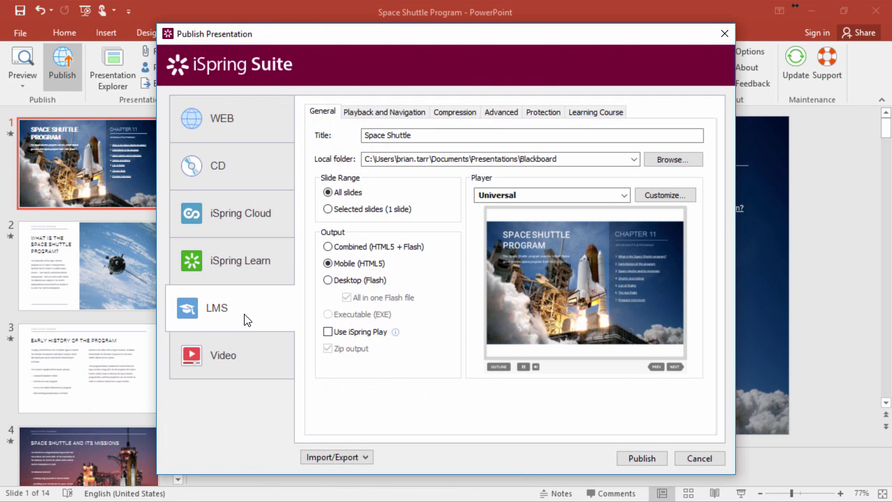
click(591, 117)
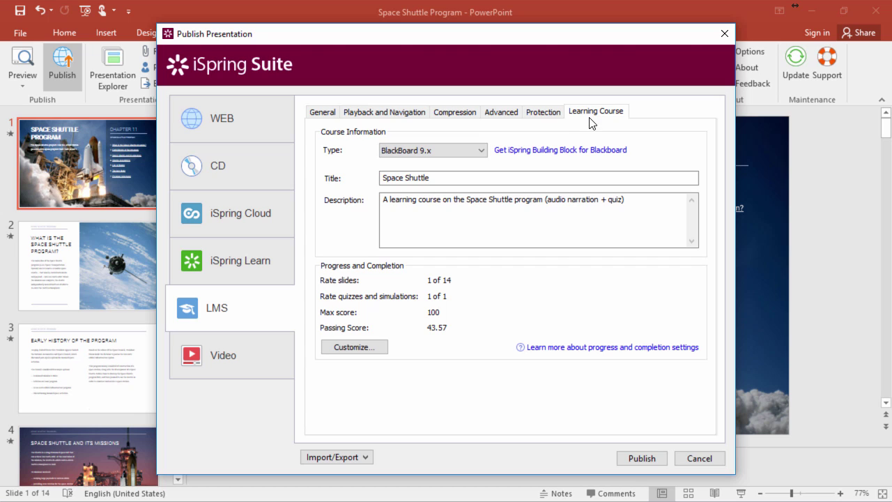
click(480, 151)
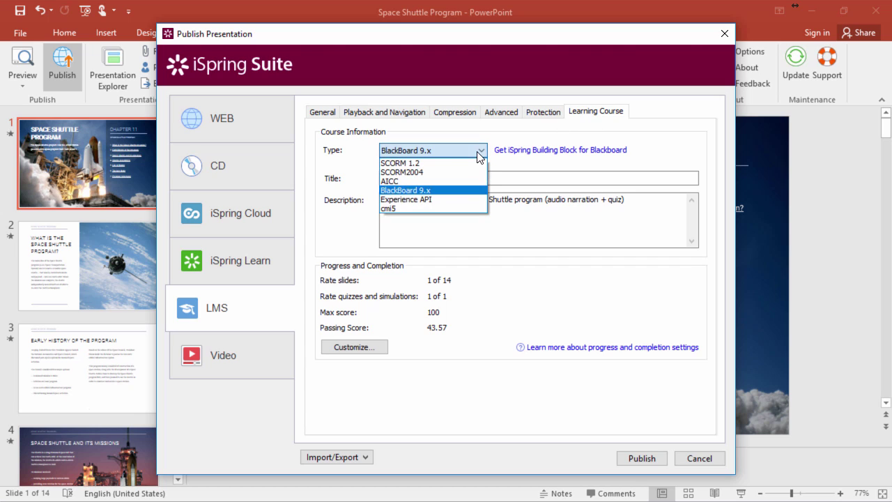
click(468, 191)
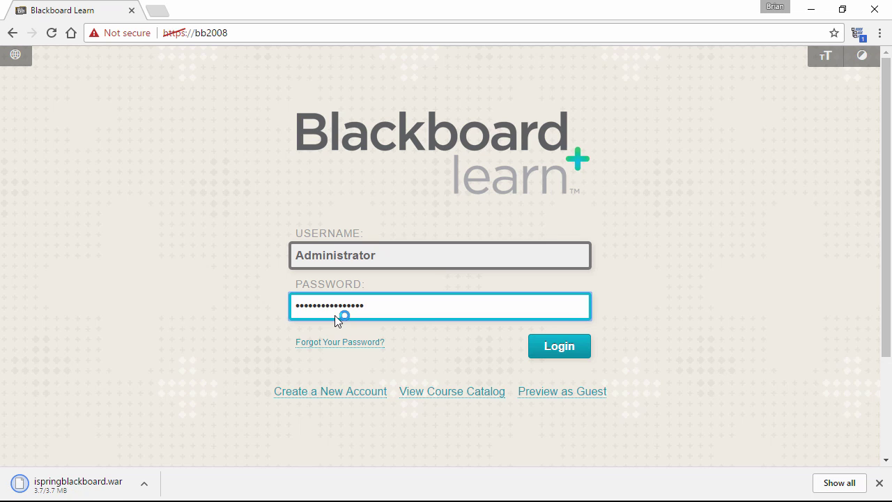
Switch to Blackboard Learn in the browser, log in as administrator and open the list of installed building blocks
click(568, 347)
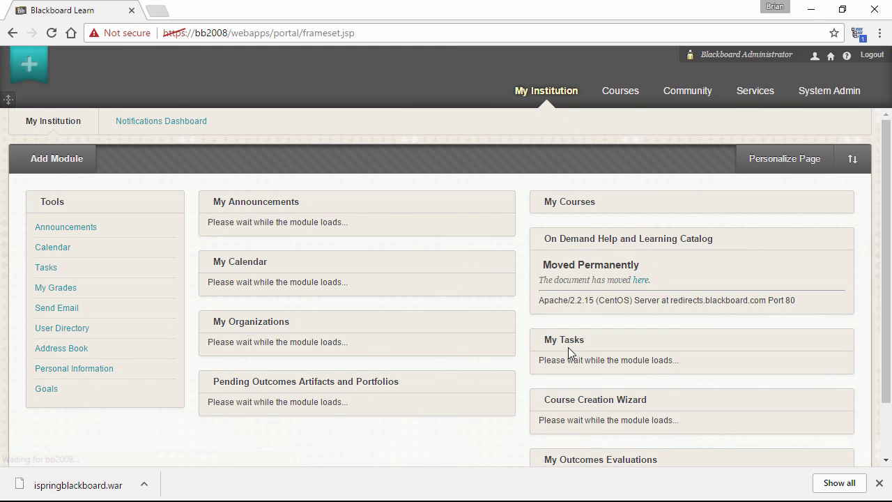
click(829, 96)
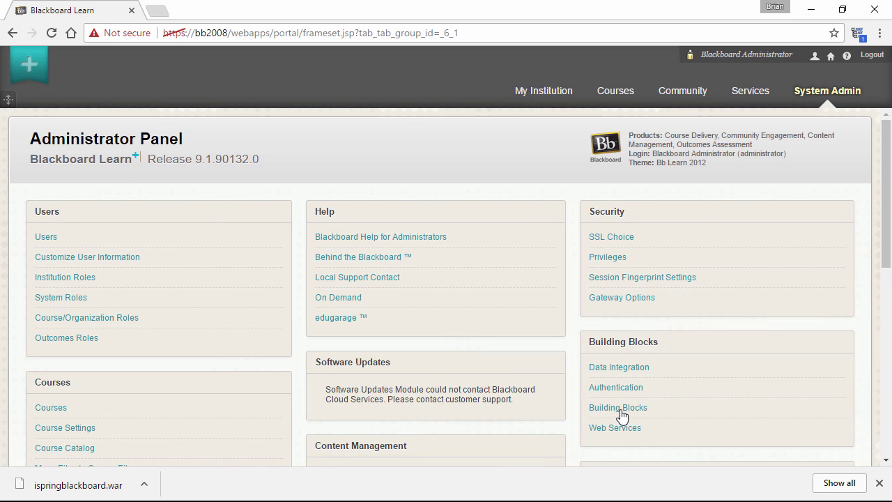
click(619, 410)
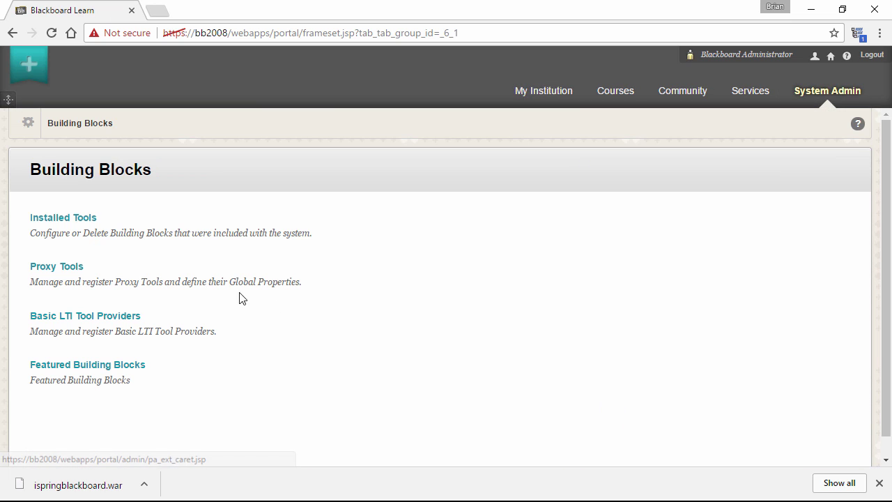
click(57, 220)
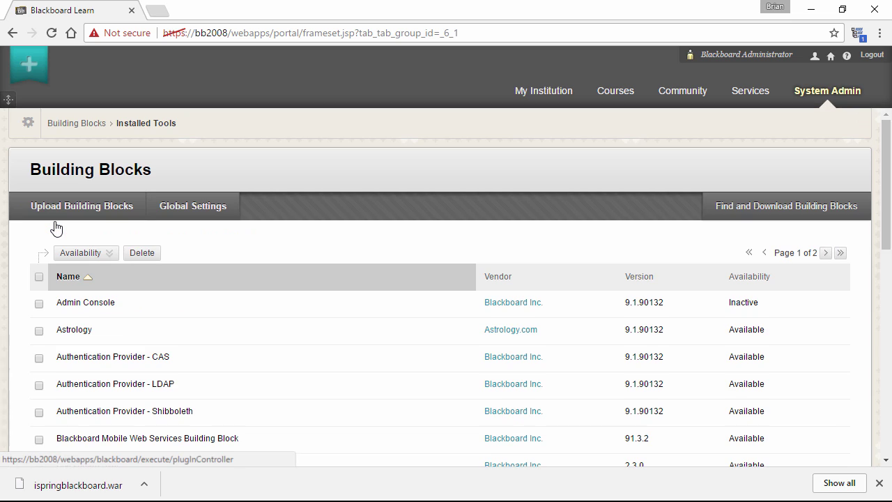
Upload and install the ispringblackboard.war building block package
click(83, 217)
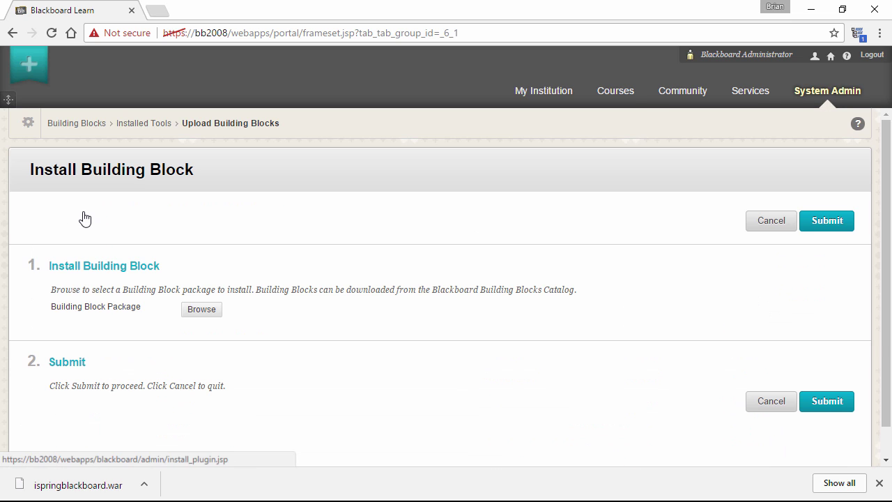
click(201, 315)
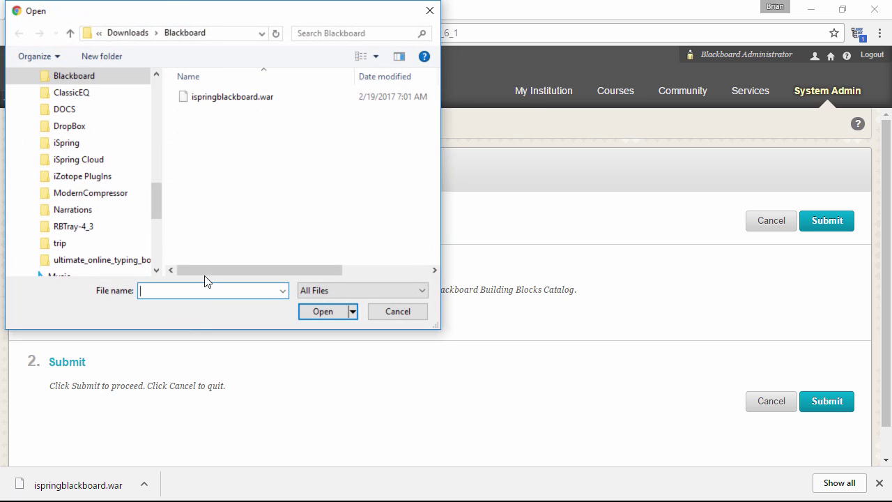
double_click(245, 98)
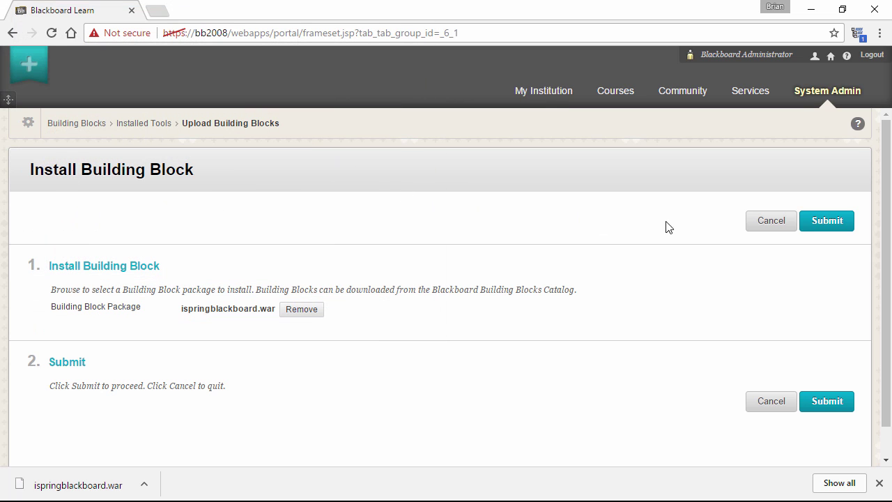
click(839, 221)
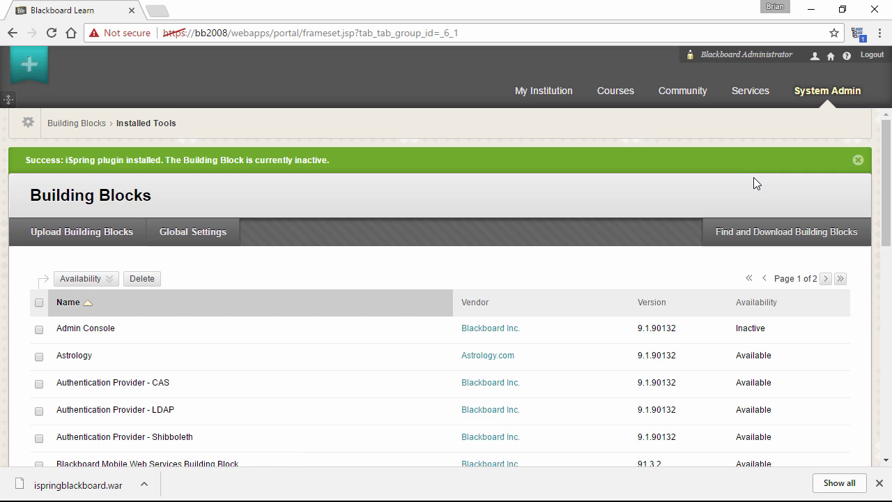
Make the iSpring plugin building block available and approve its privileges
scroll(647, 195, down, 9)
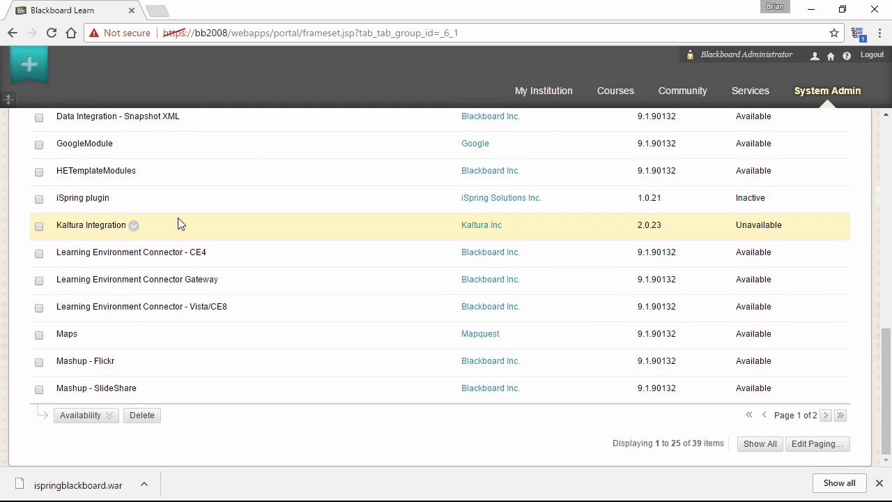
click(116, 198)
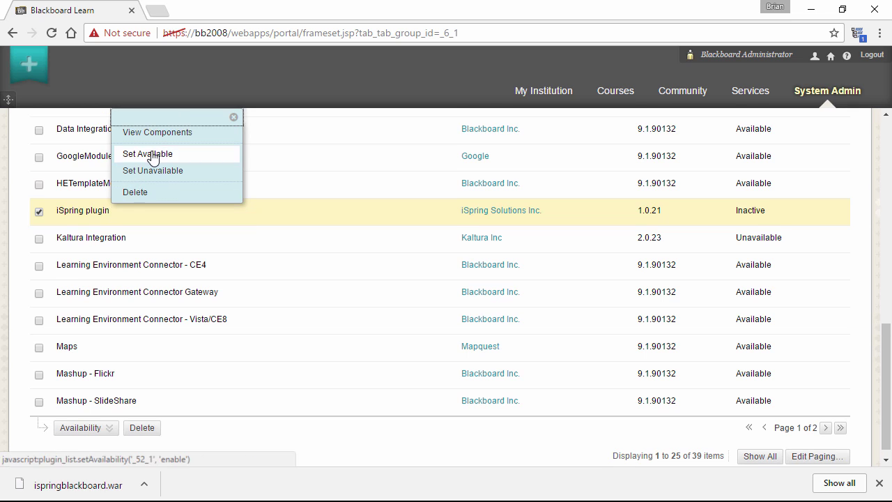
click(153, 155)
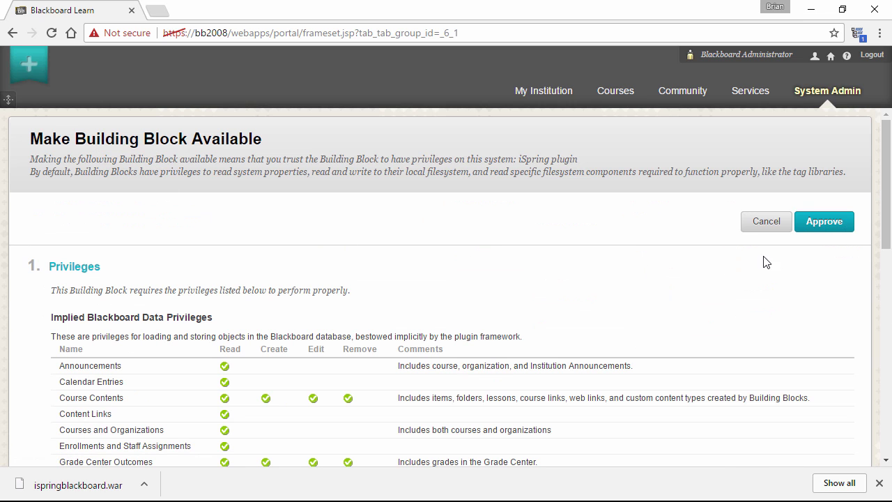
click(833, 224)
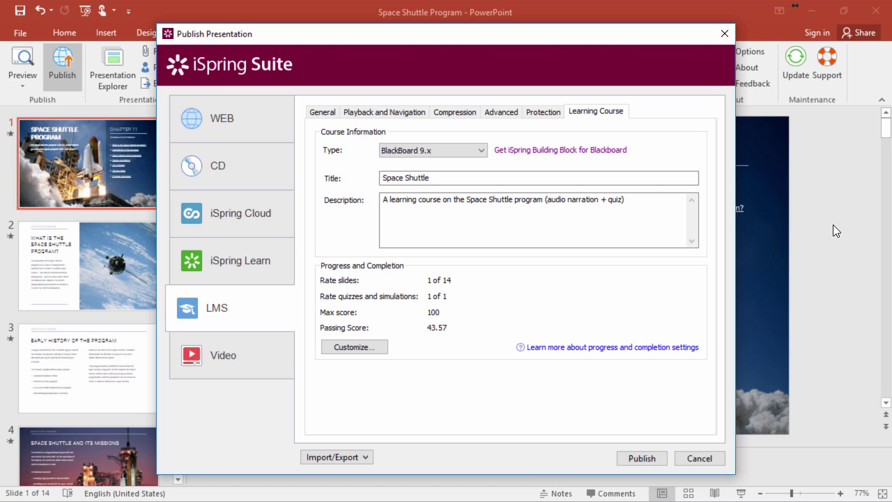
In PowerPoint's iSpring publishing settings, examine the course title, description, and progress and completion options for slides, quizzes, weights and passing score
click(561, 179)
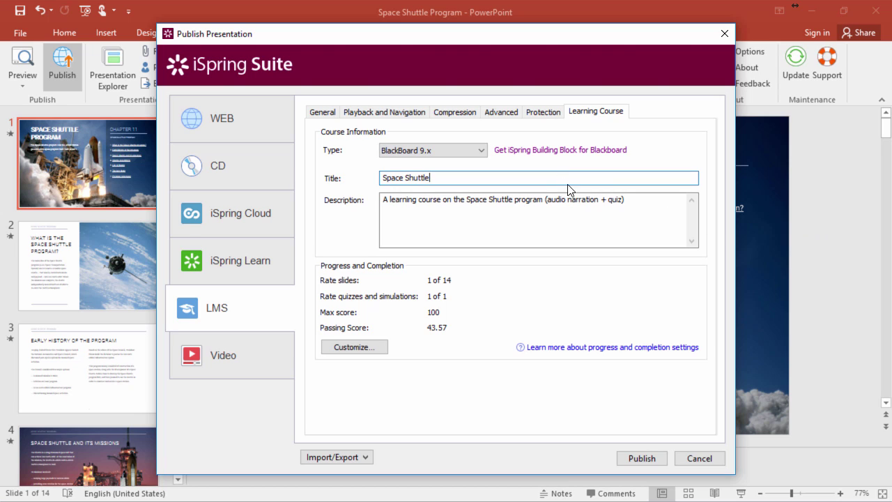
click(639, 199)
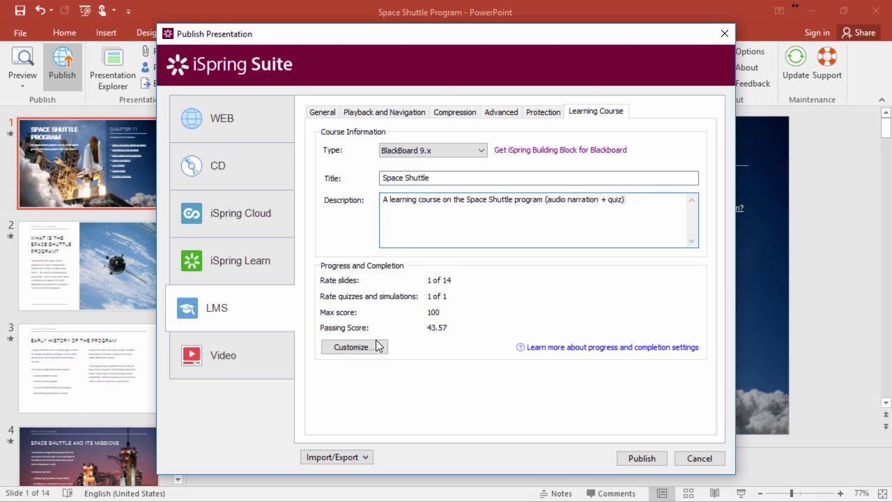
click(358, 348)
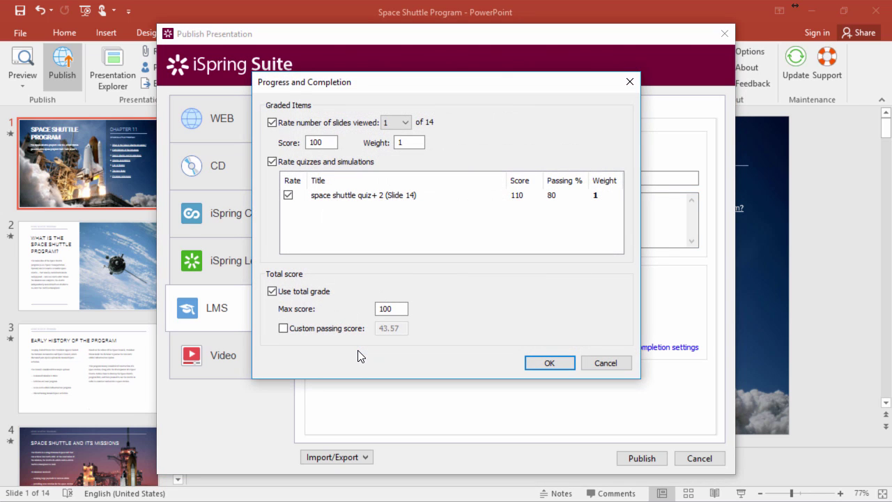
click(405, 123)
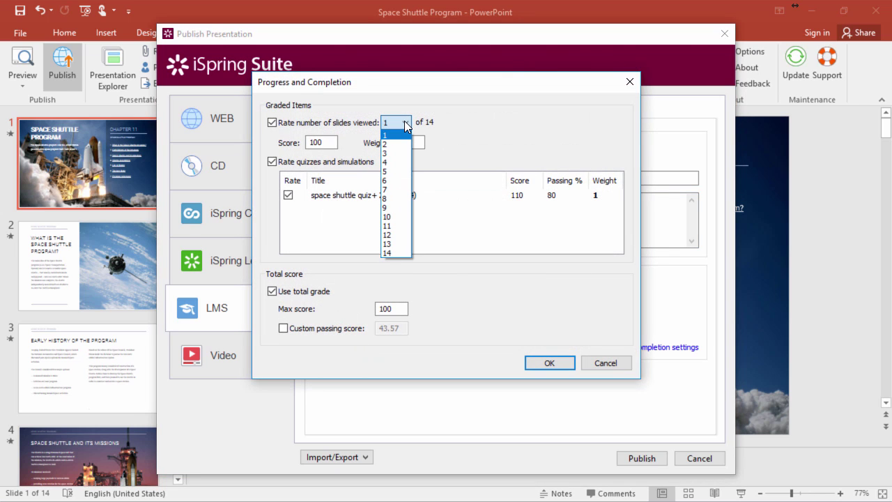
click(405, 122)
click(423, 200)
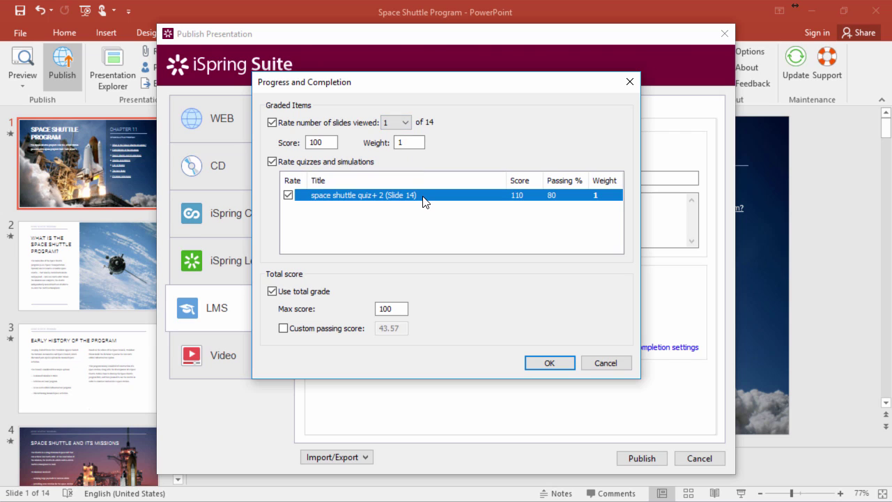
click(416, 143)
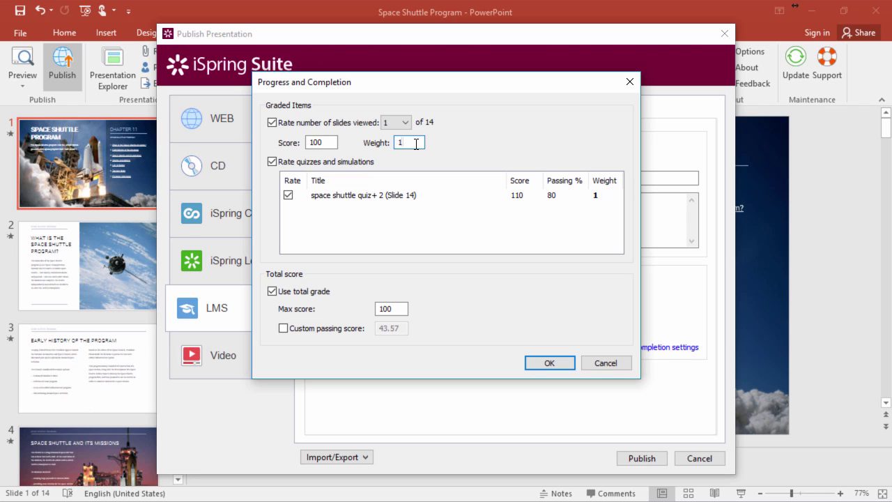
click(605, 196)
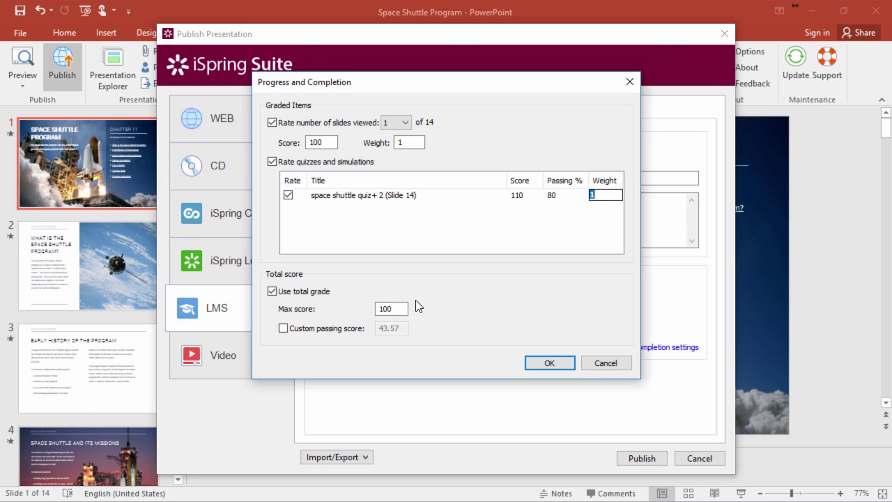
click(396, 311)
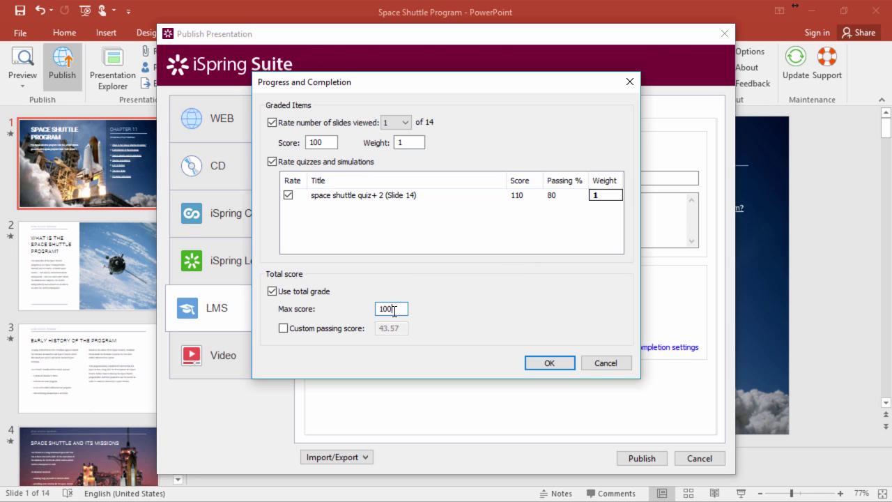
click(283, 329)
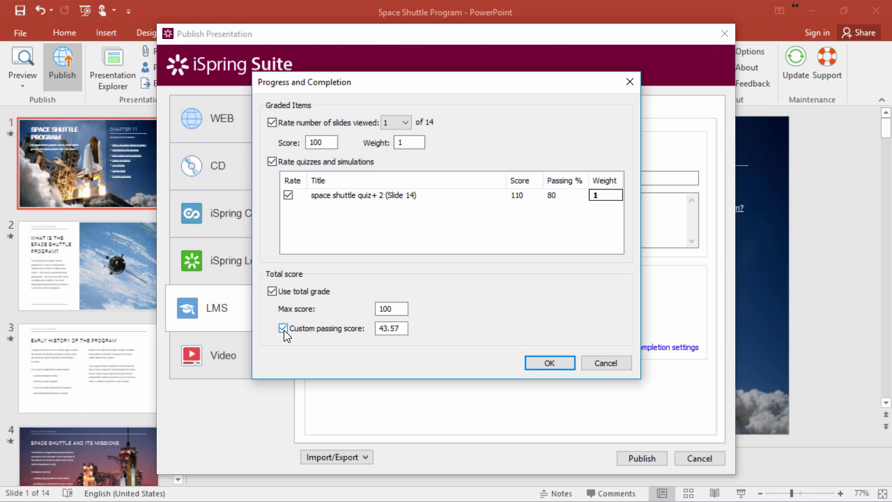
click(283, 328)
click(539, 362)
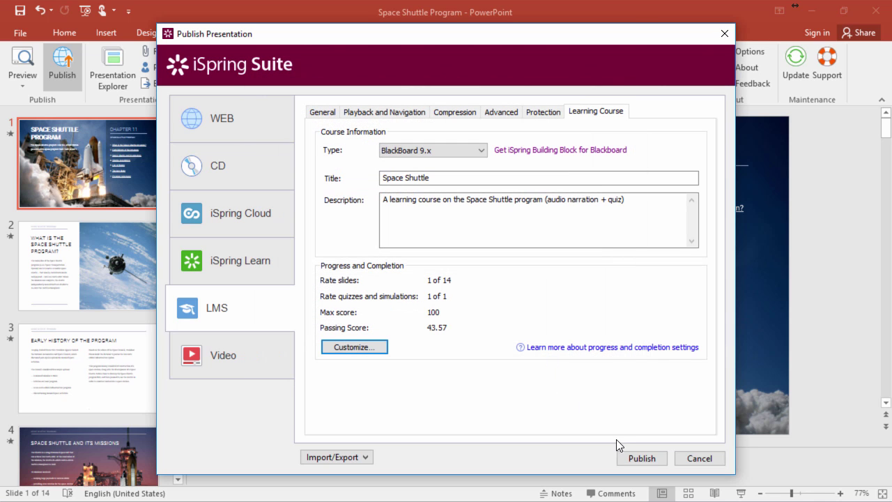
Publish the Space Shuttle course and copy the file path of its zip package from the output folder
click(642, 458)
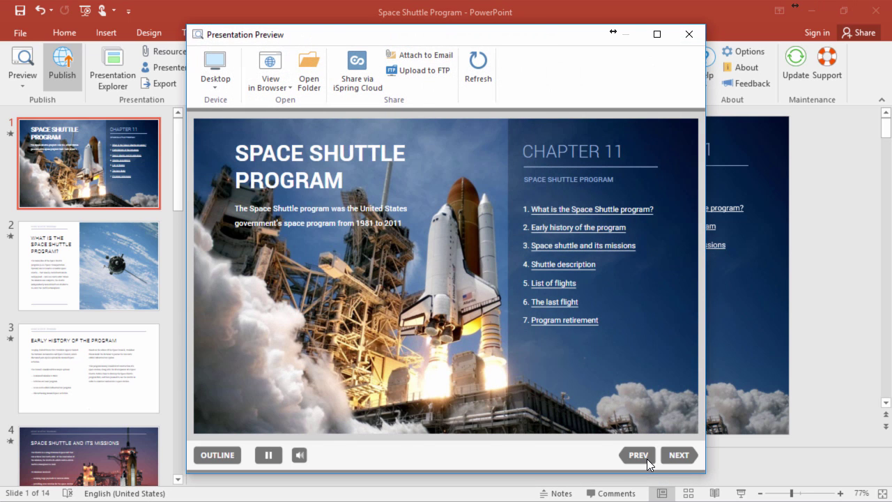
click(312, 98)
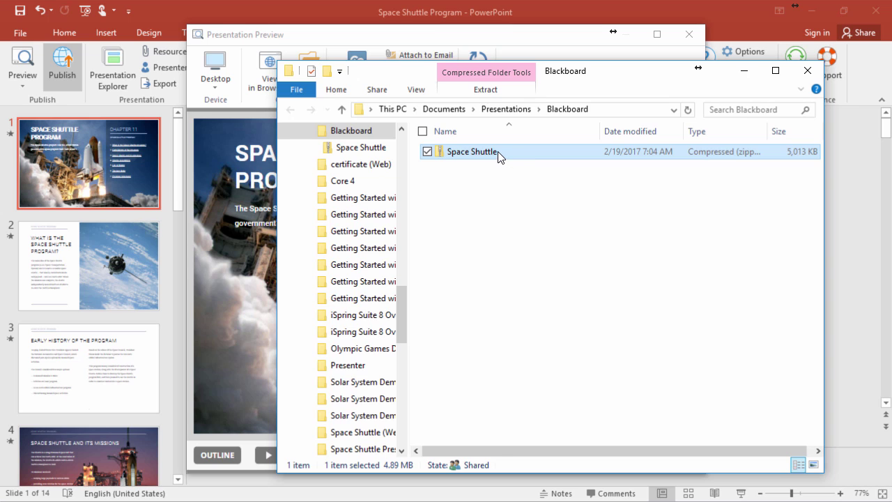
right_click(498, 152)
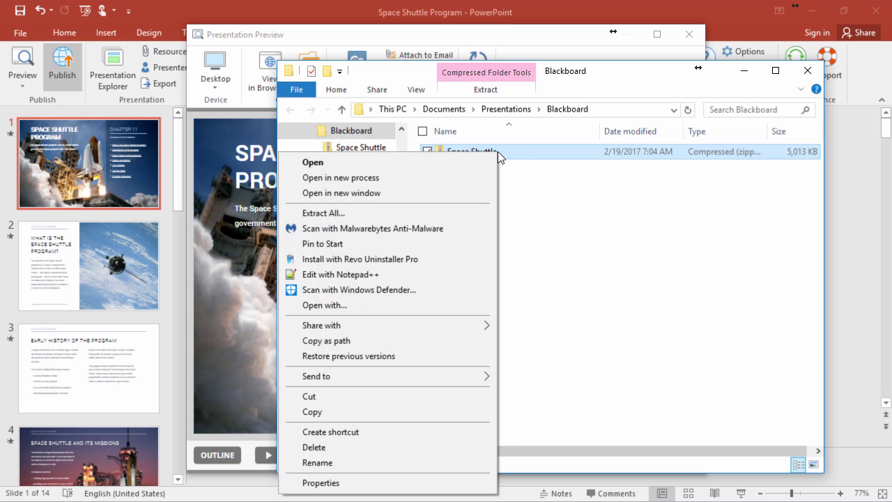
click(413, 340)
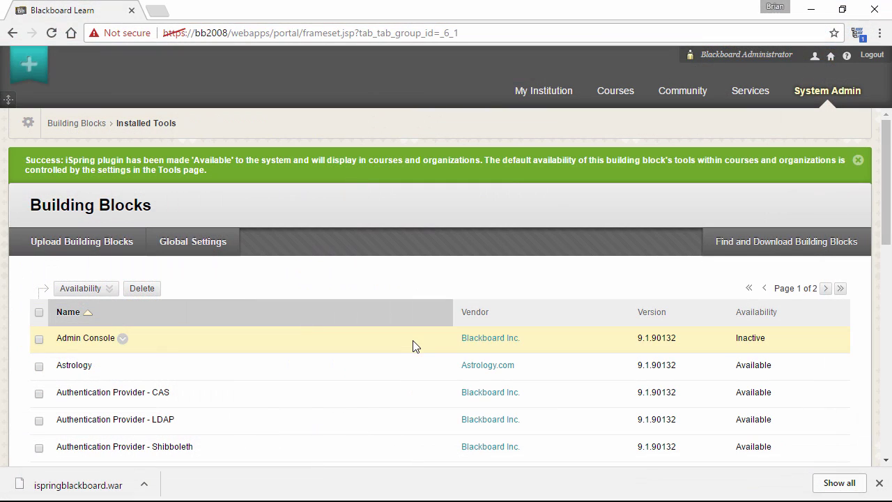
In Blackboard Learn, open First Course's content area and start adding an iSpring Learning Module
click(607, 93)
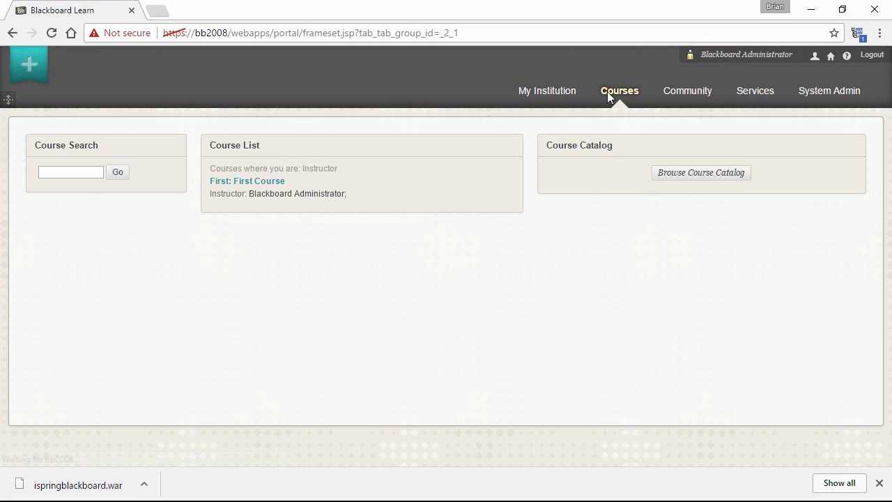
click(249, 183)
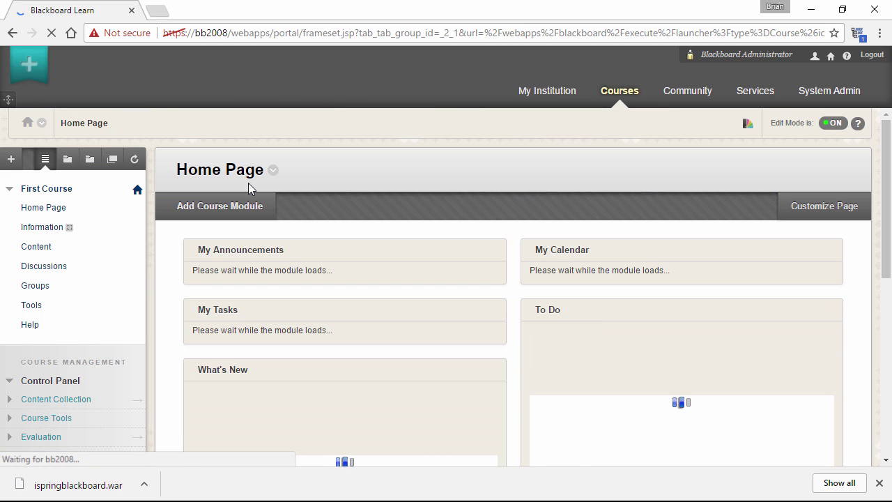
click(43, 250)
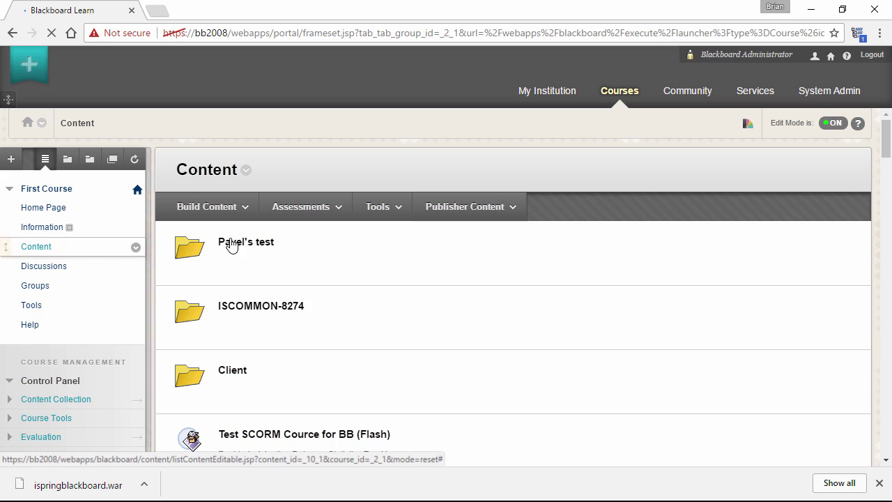
click(396, 207)
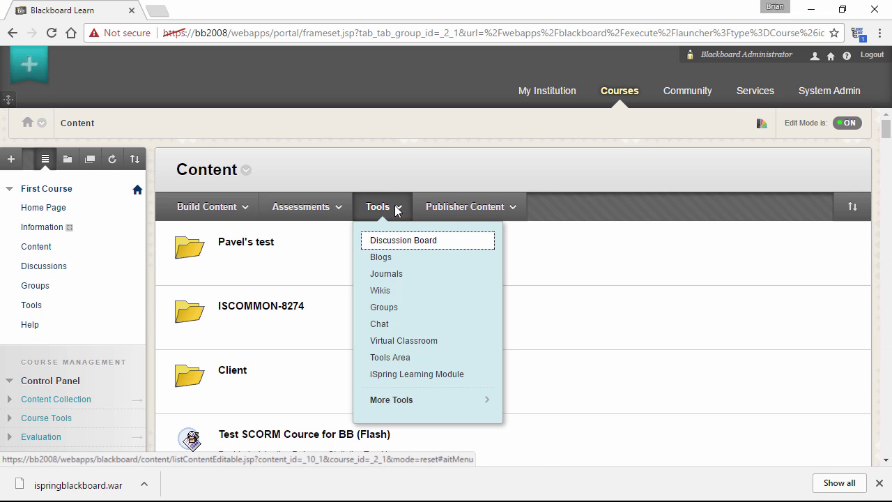
click(416, 376)
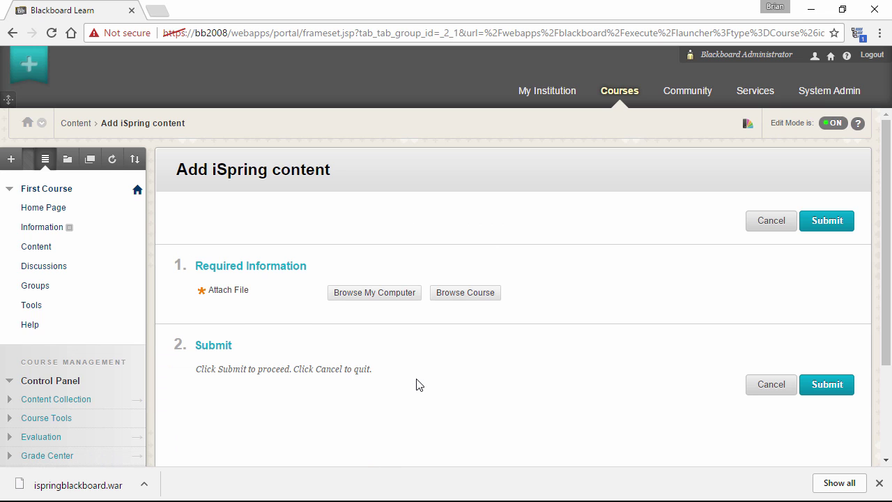
Attach Space Shuttle.zip from the computer as the iSpring content and submit it with its prefilled title, description and content items
click(367, 295)
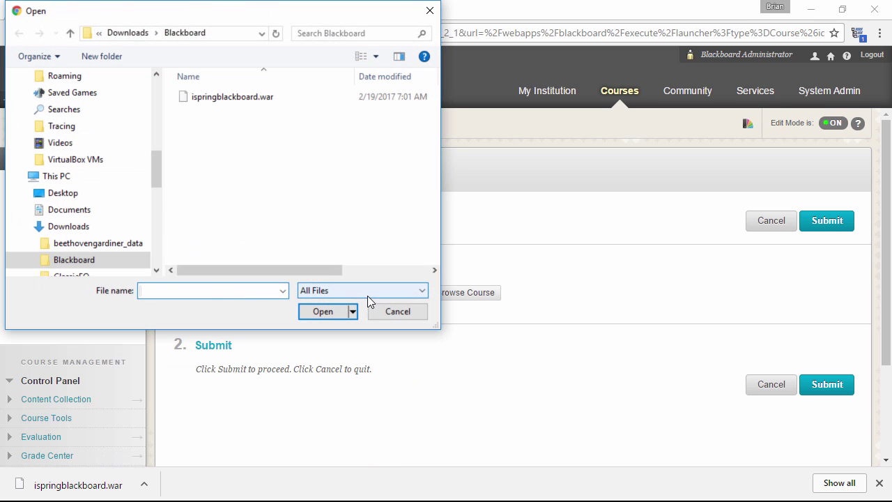
key(ctrl+v)
key(Return)
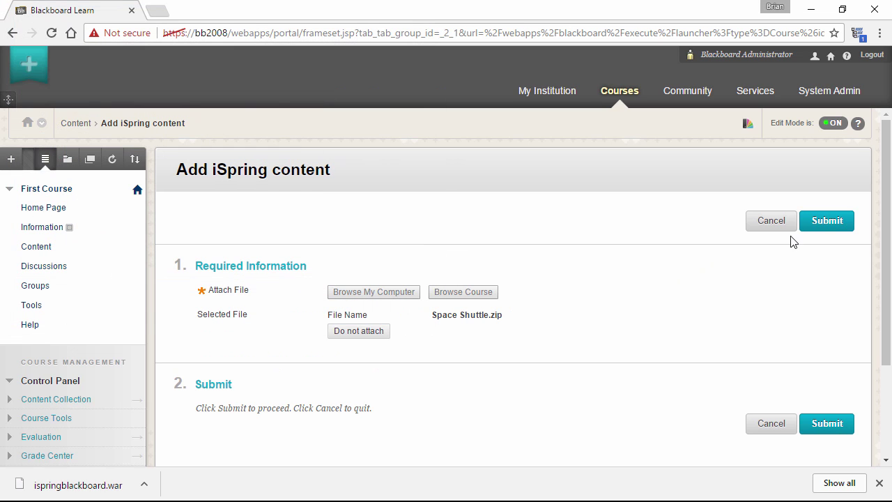
click(835, 228)
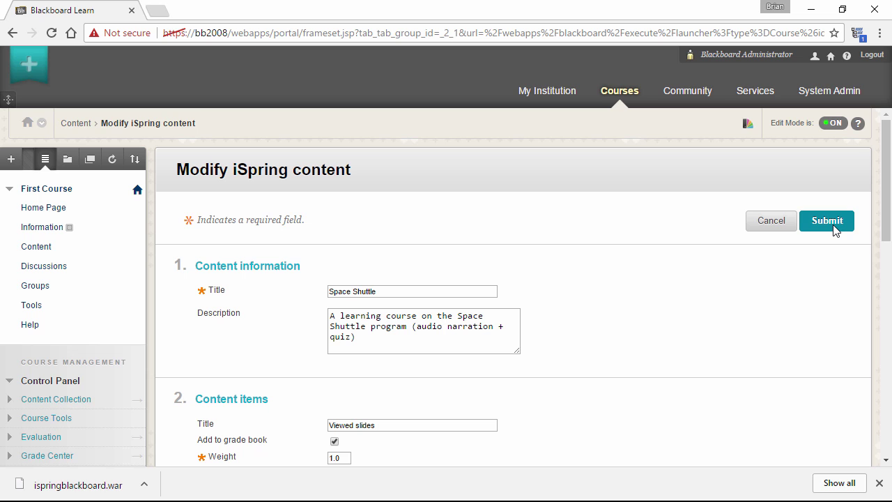
scroll(836, 231, down, 10)
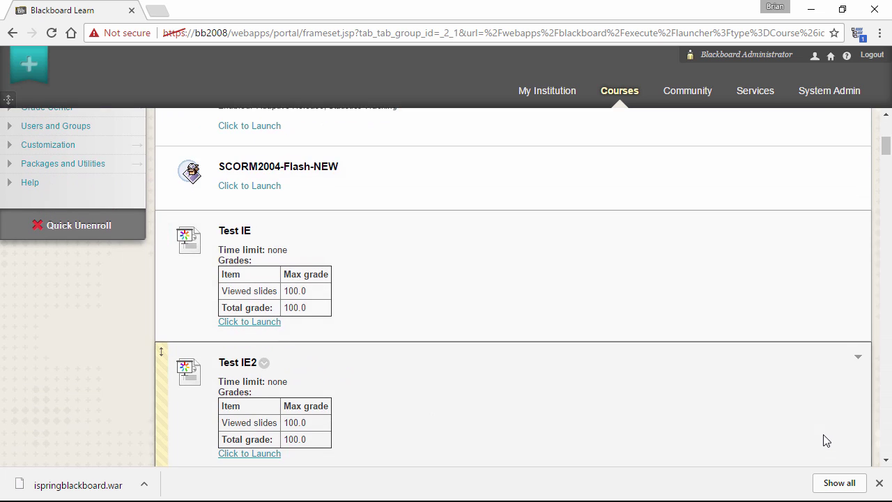
Find the Space Shuttle module at the end of the course content list and launch it
scroll(822, 432, down, 20)
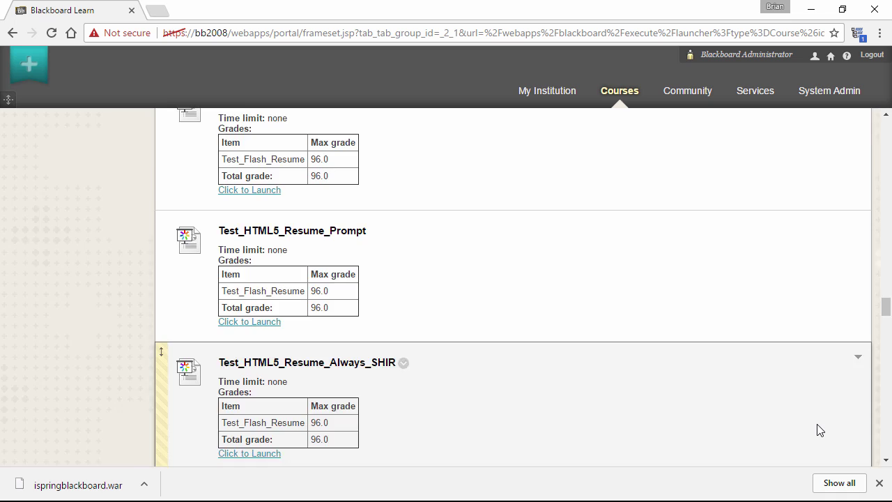
scroll(816, 421, down, 10)
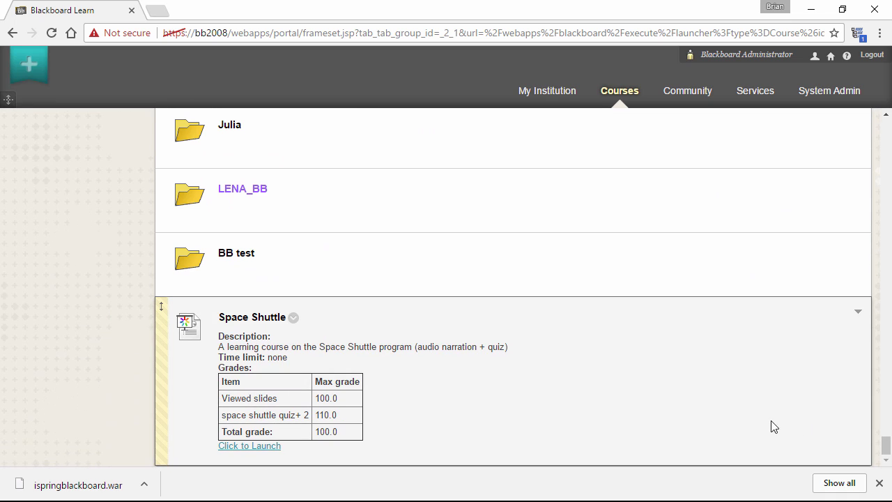
click(248, 447)
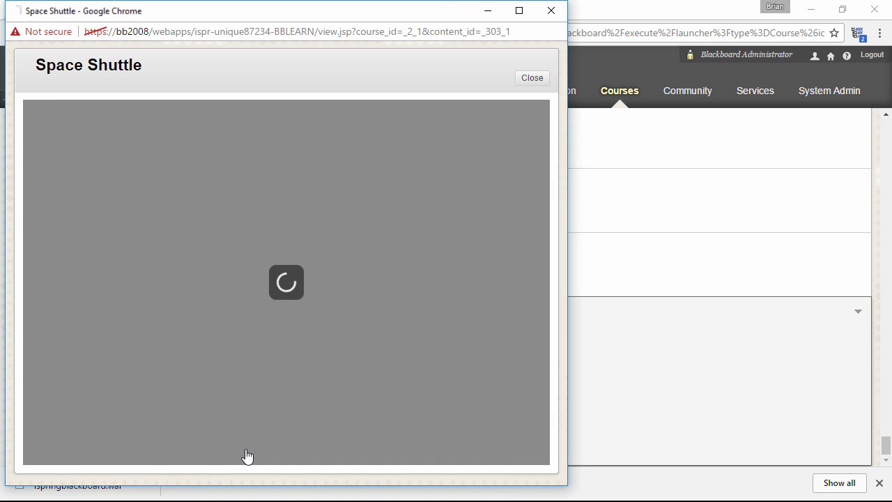